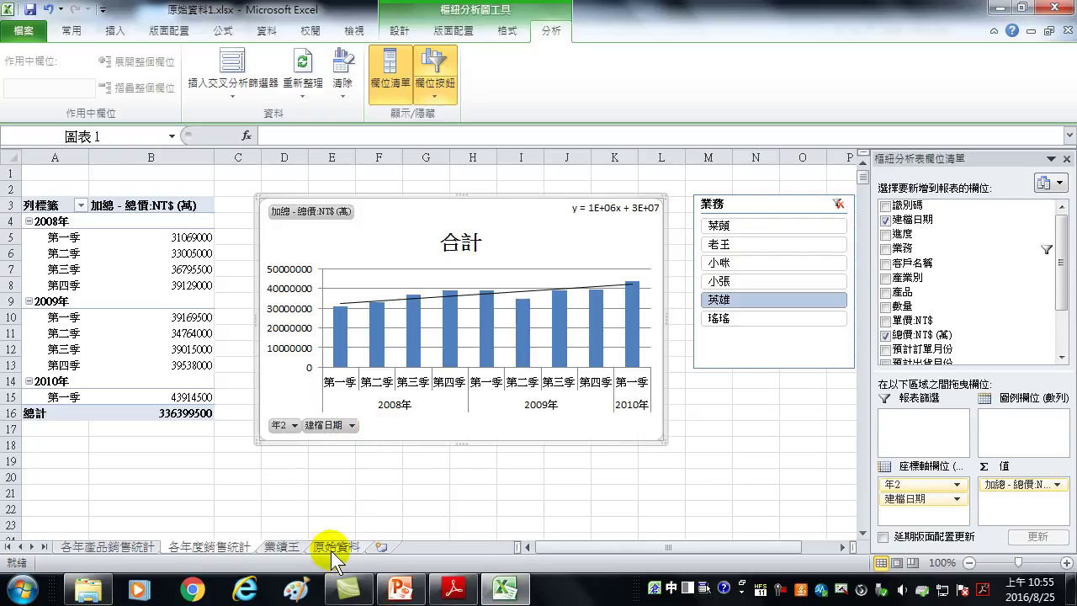
Check the bar values on the 各年產品銷售統計 chart, then go to the 業績王 salesperson totals sheet
left_click(116, 545)
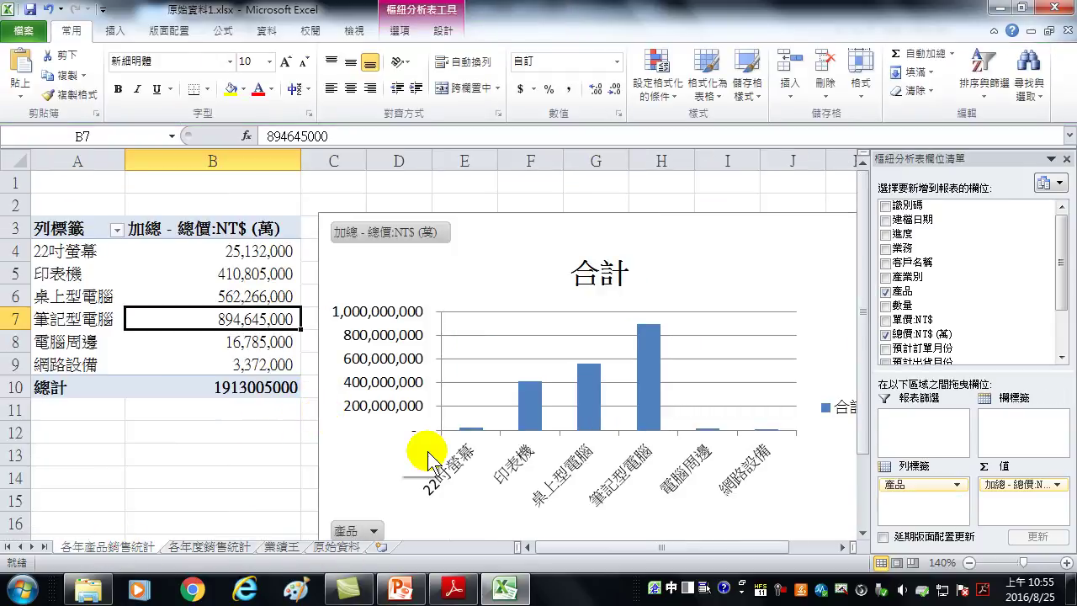
mouse_move(652, 359)
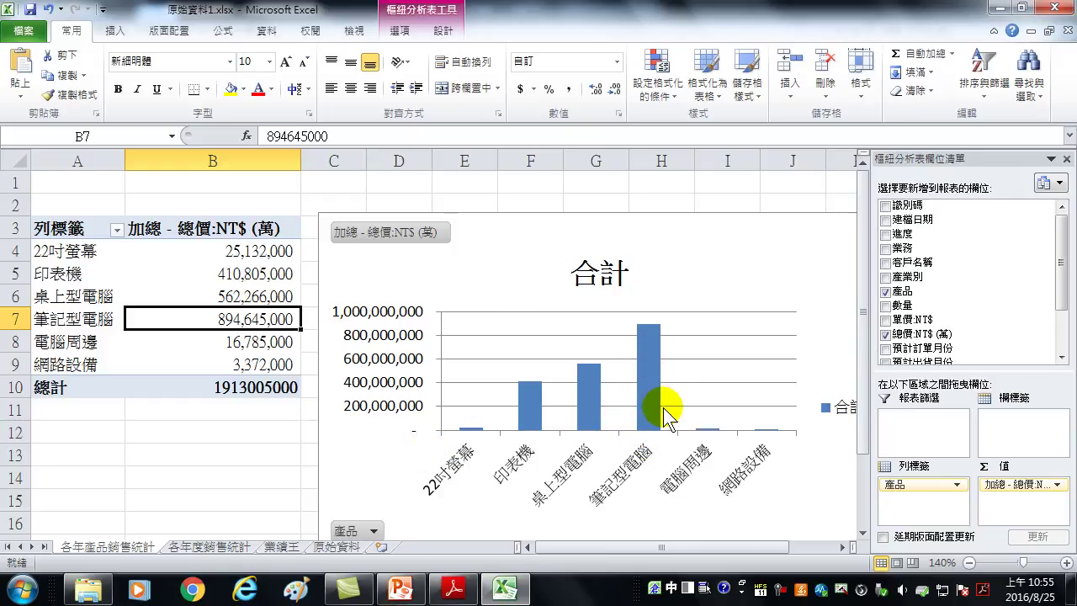
mouse_move(594, 361)
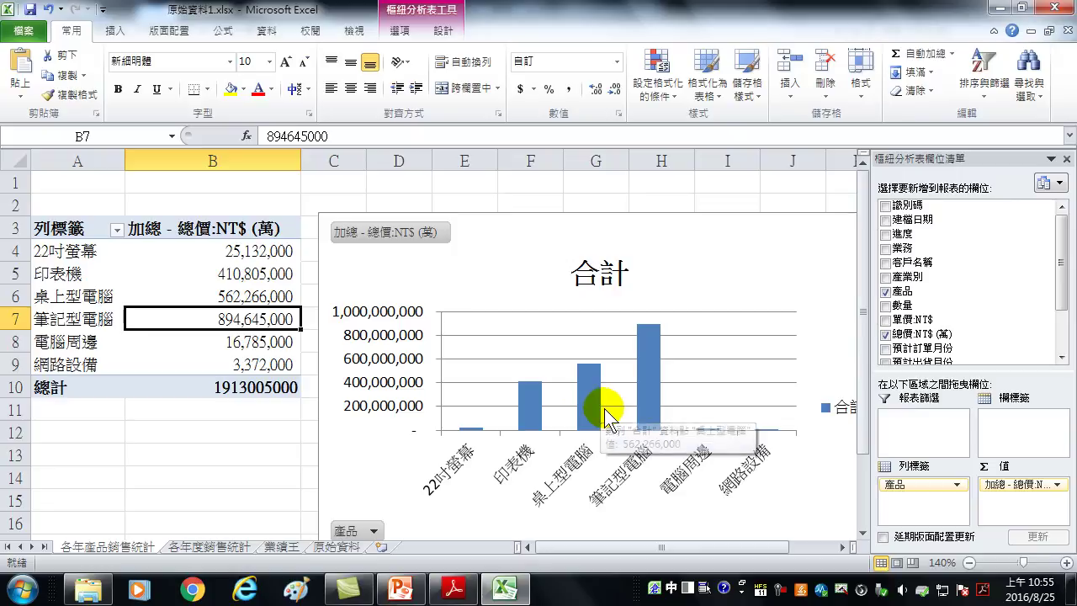
left_click(277, 546)
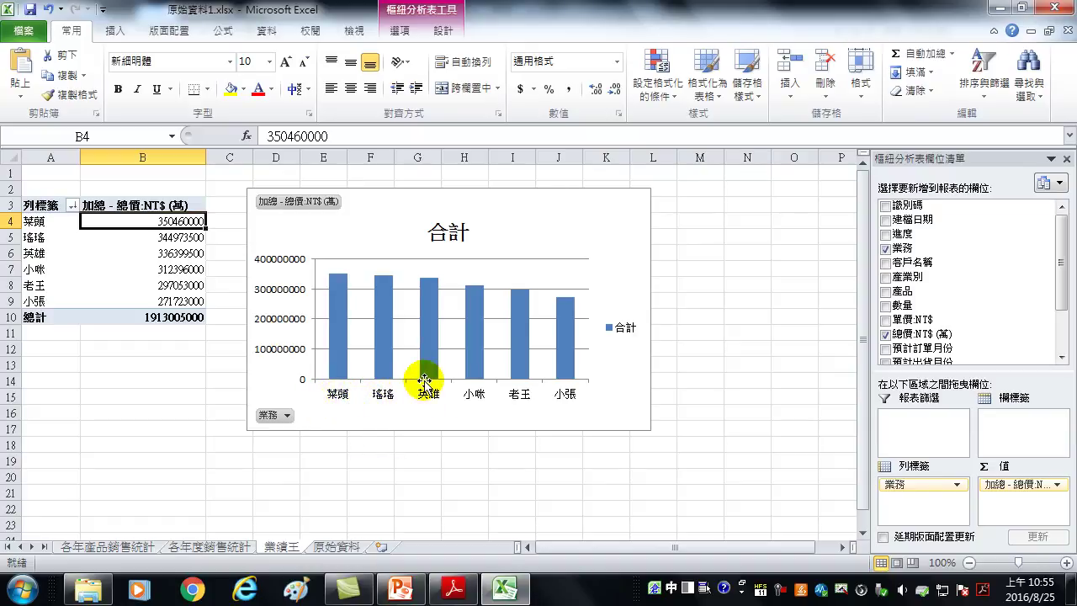
On the 各年度銷售統計 sheet, clear the 業務 slicer filter so all salespeople are included
left_click(210, 547)
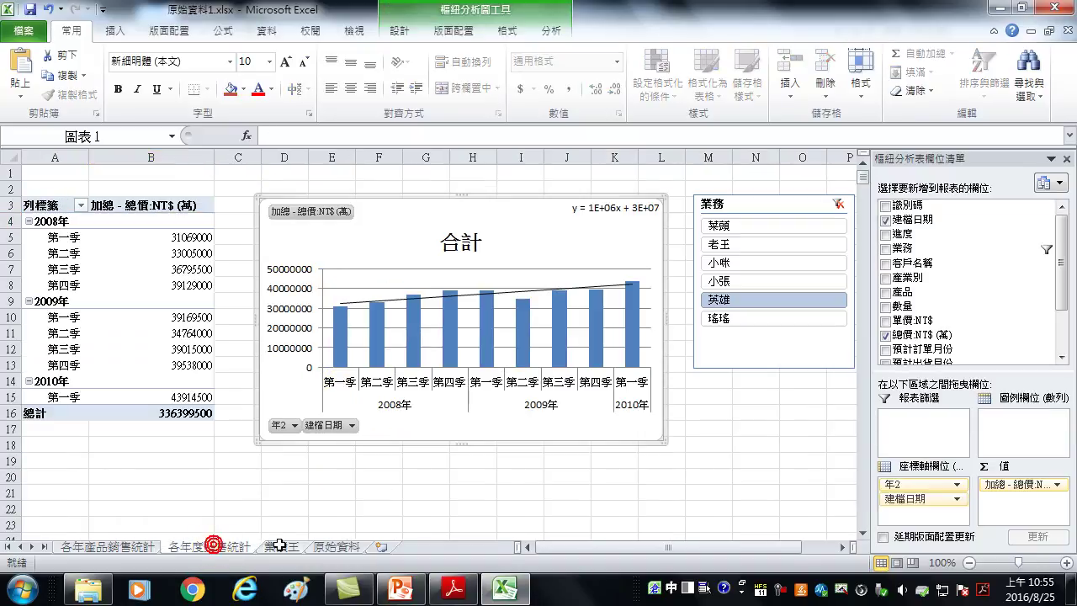
left_click(837, 204)
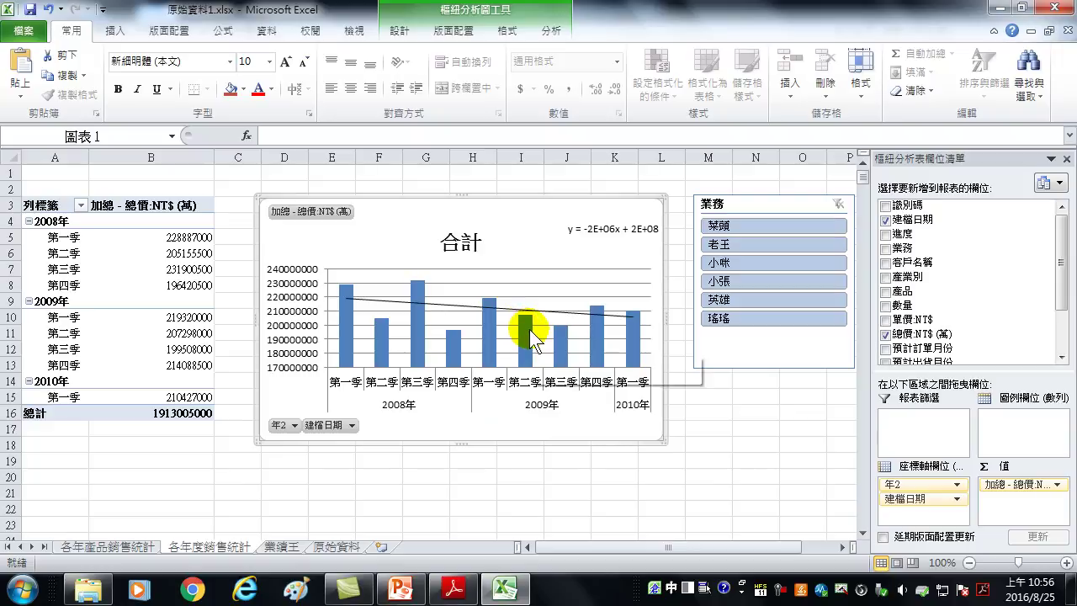
mouse_move(530, 332)
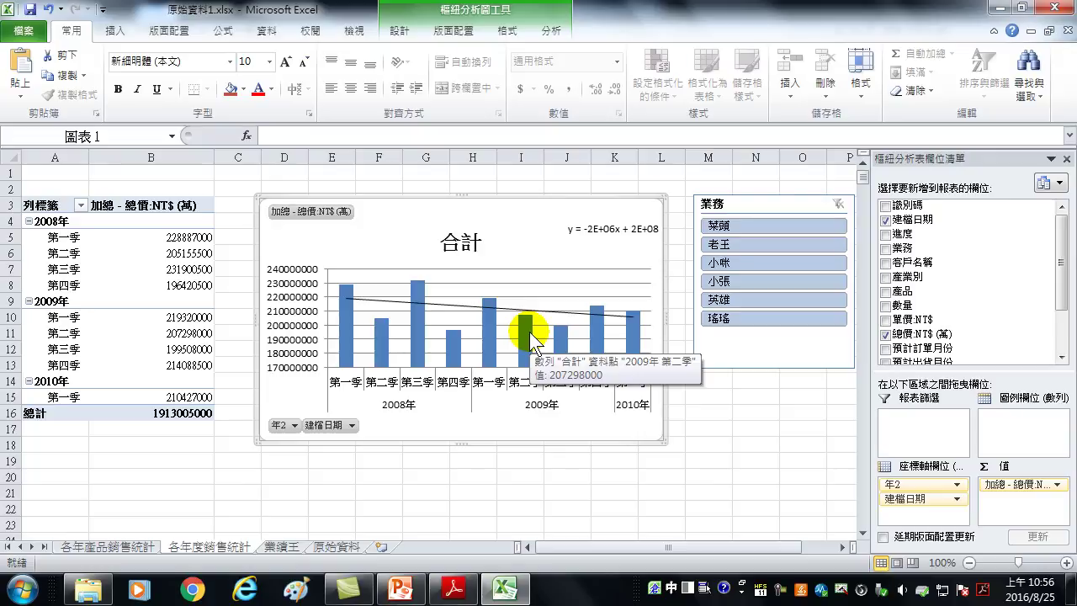
left_click(550, 29)
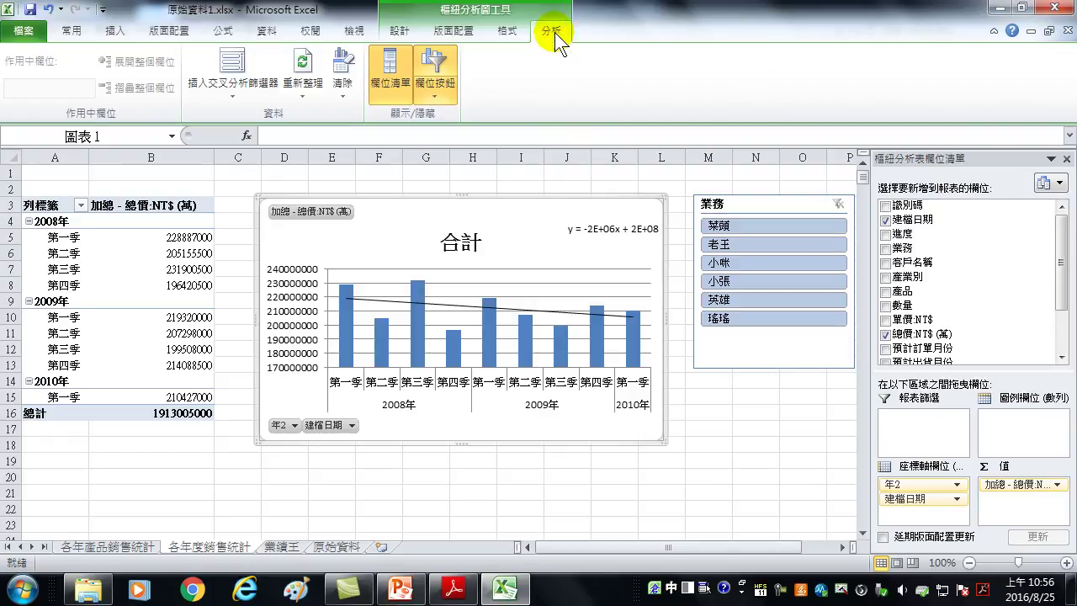
Insert a 產品 slicer and position it to the right of the 業務 slicer
left_click(234, 67)
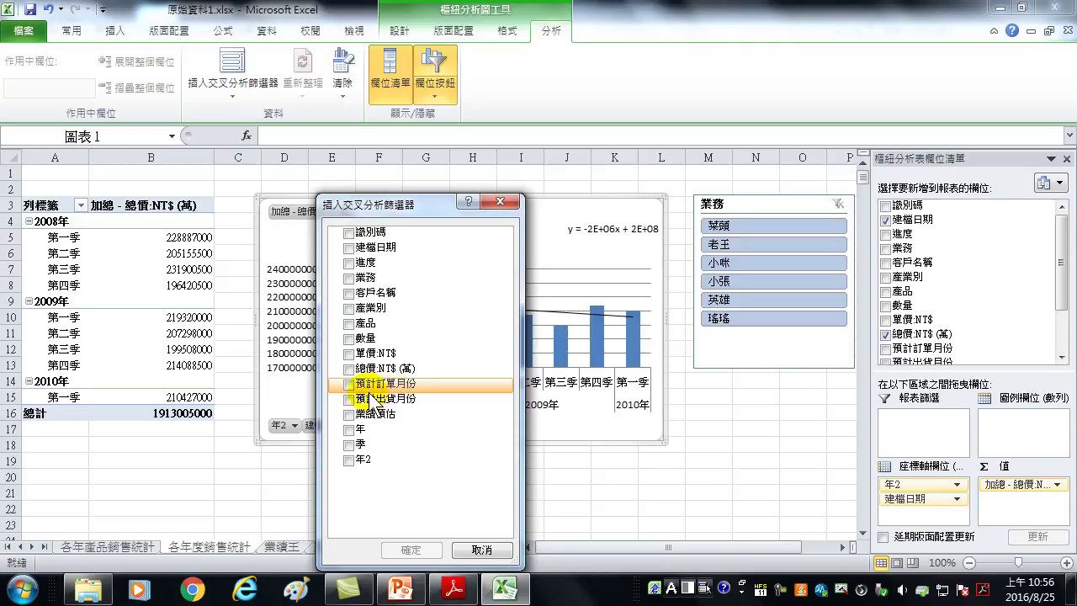
left_click(349, 323)
left_click(420, 548)
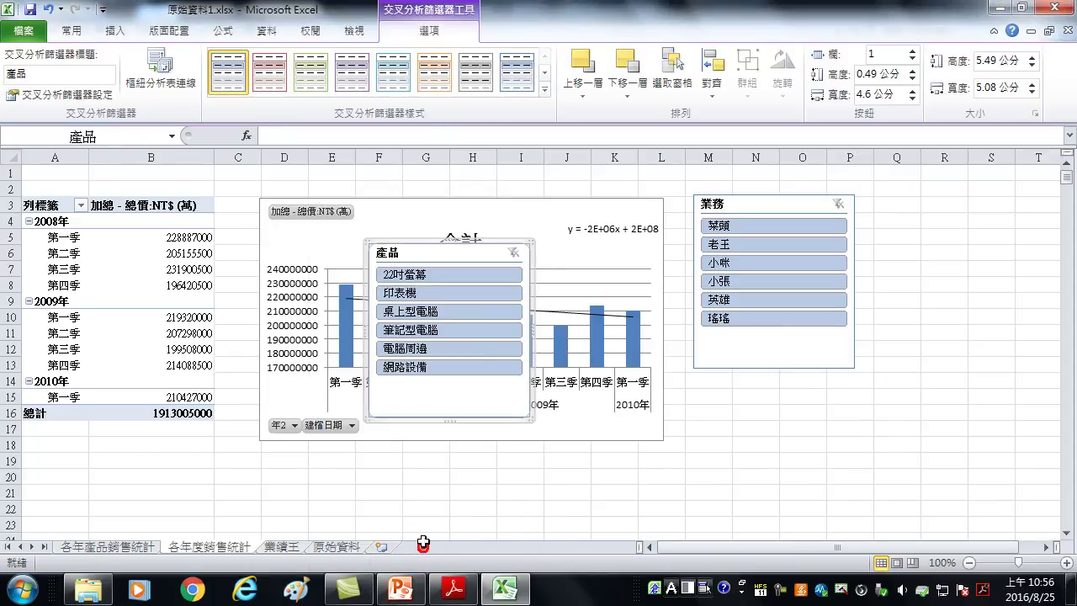
mouse_move(425, 249)
left_mouse_down()
mouse_move(985, 193)
mouse_move(930, 201)
left_mouse_up()
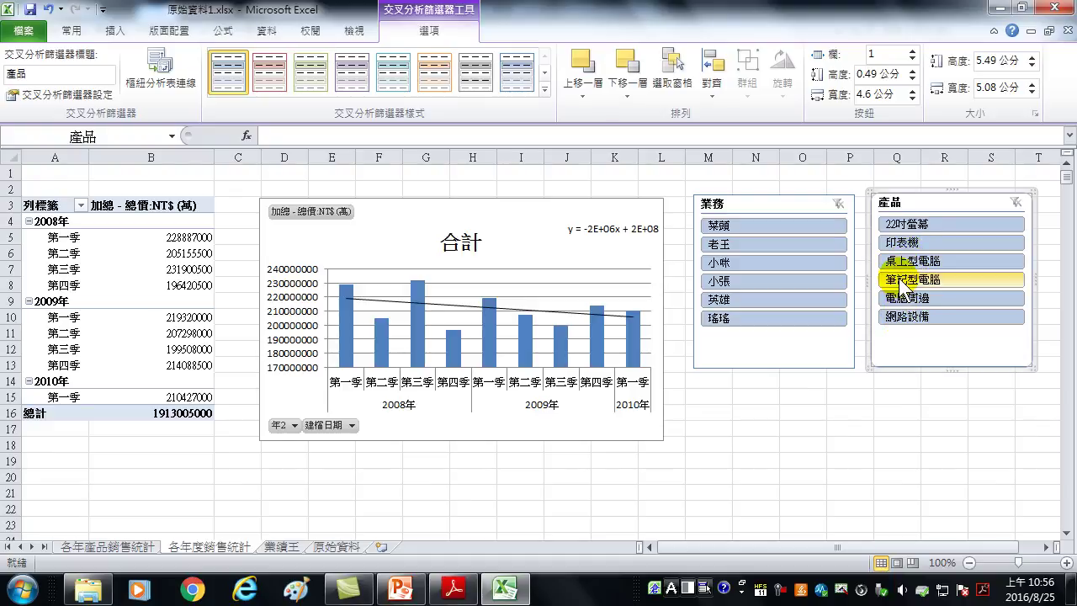
Filter by 筆記型電腦, then by 桌上型電腦, giving a grand total of 562266000
left_click(901, 277)
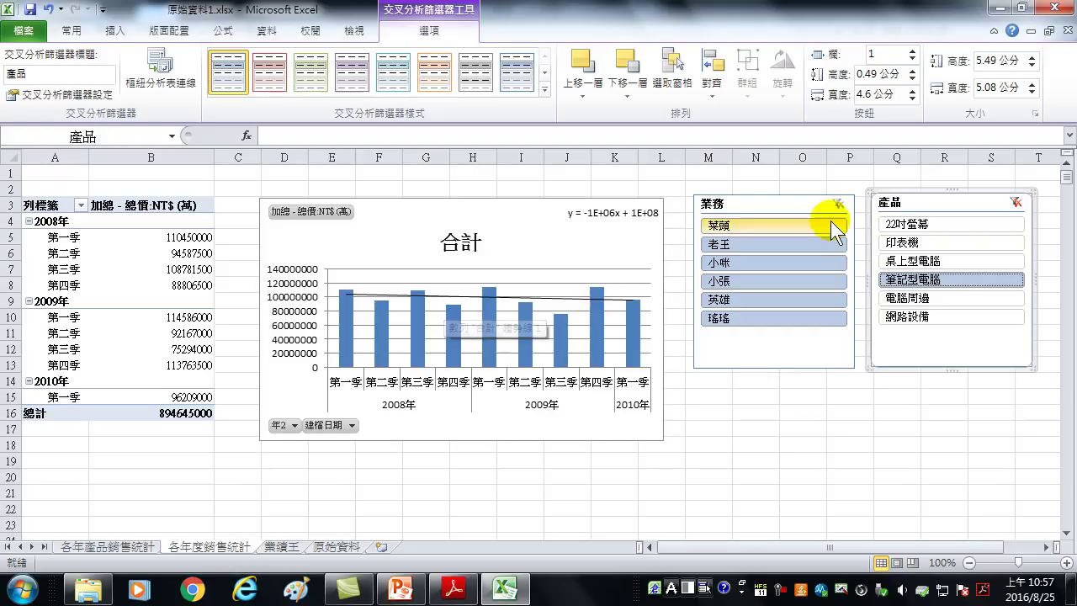
left_click(895, 260)
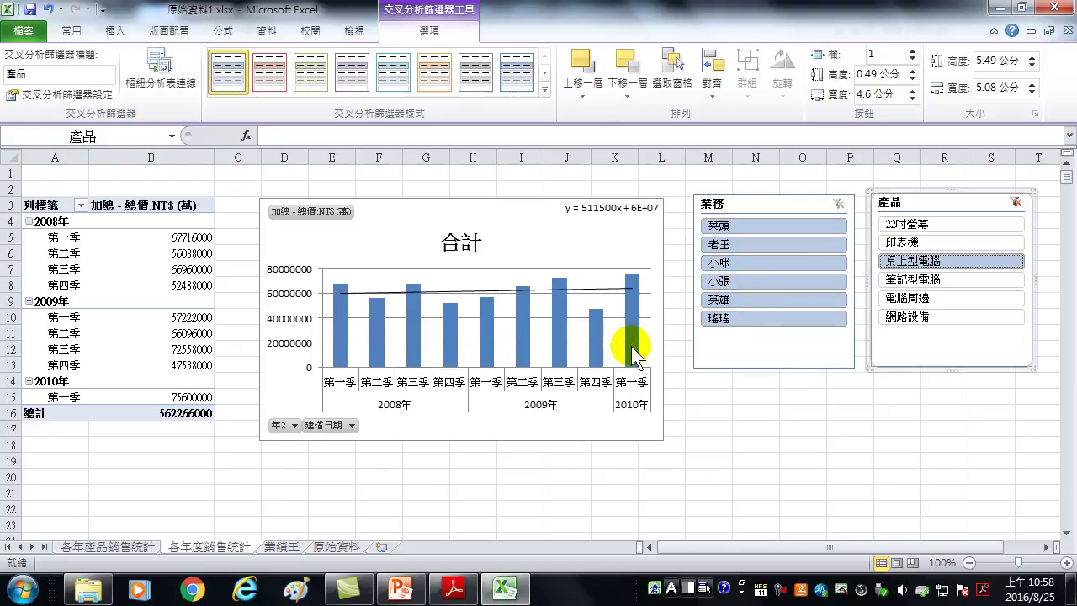
mouse_move(639, 330)
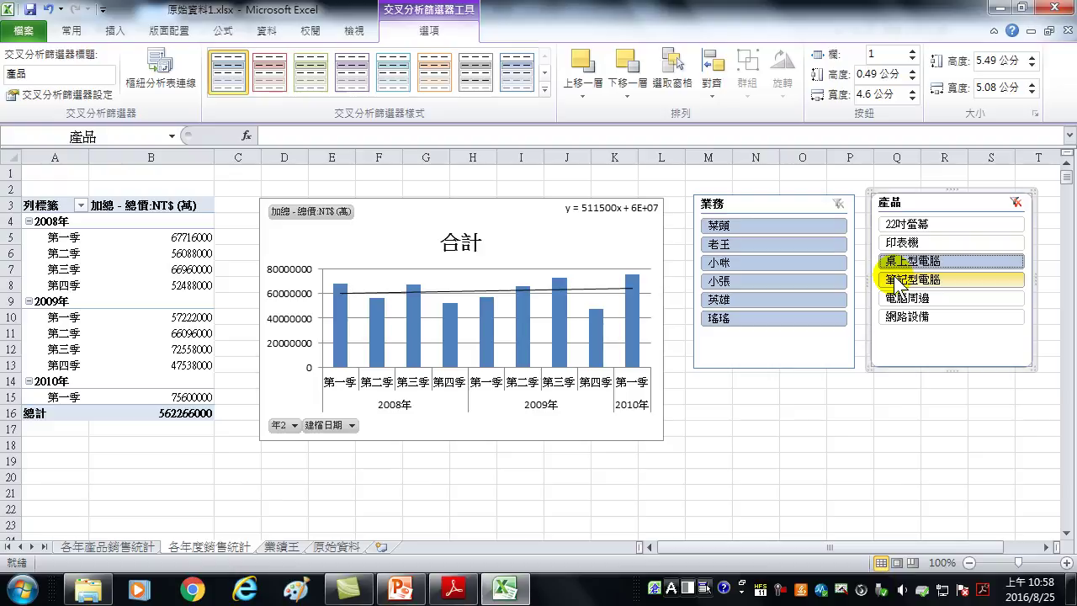
left_click(119, 548)
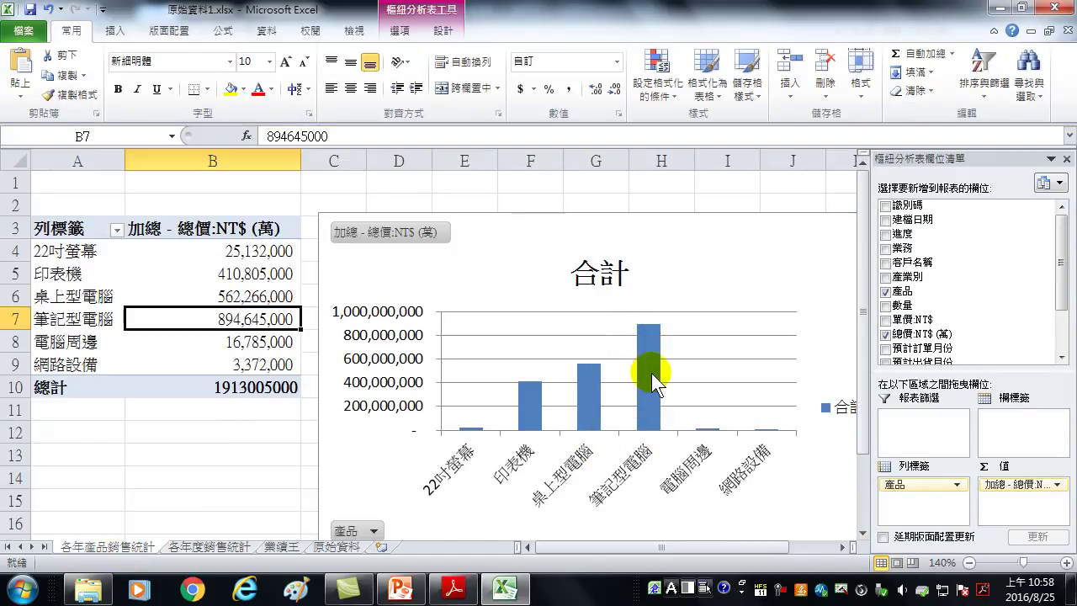
mouse_move(648, 432)
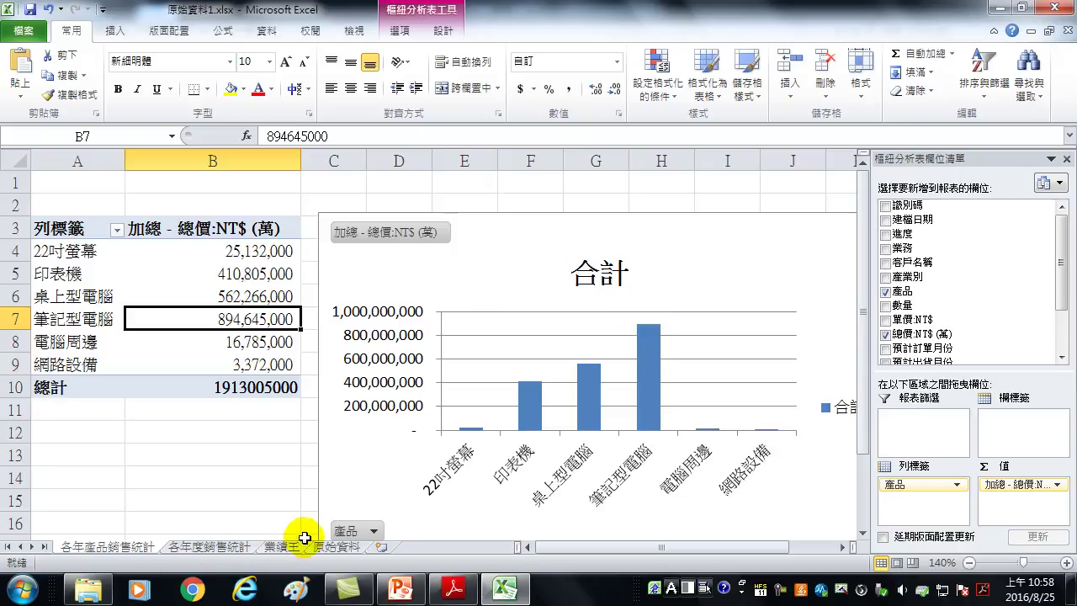
left_click(235, 547)
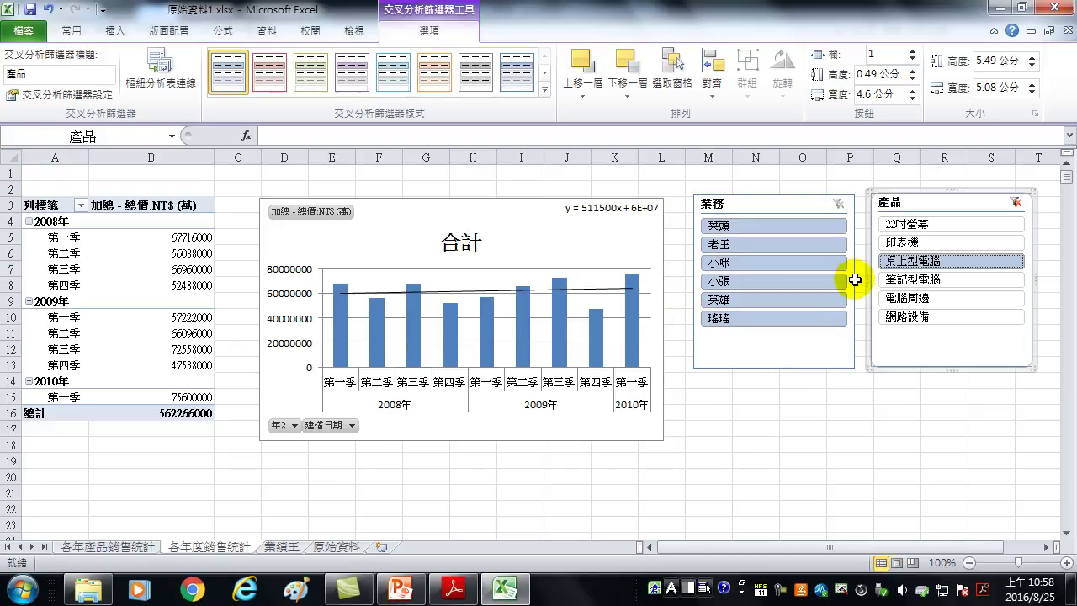
Compare 筆記型電腦 and 桌上型電腦 in the 產品 slicer, ending on 筆記型電腦 (total 894645000)
left_click(888, 278)
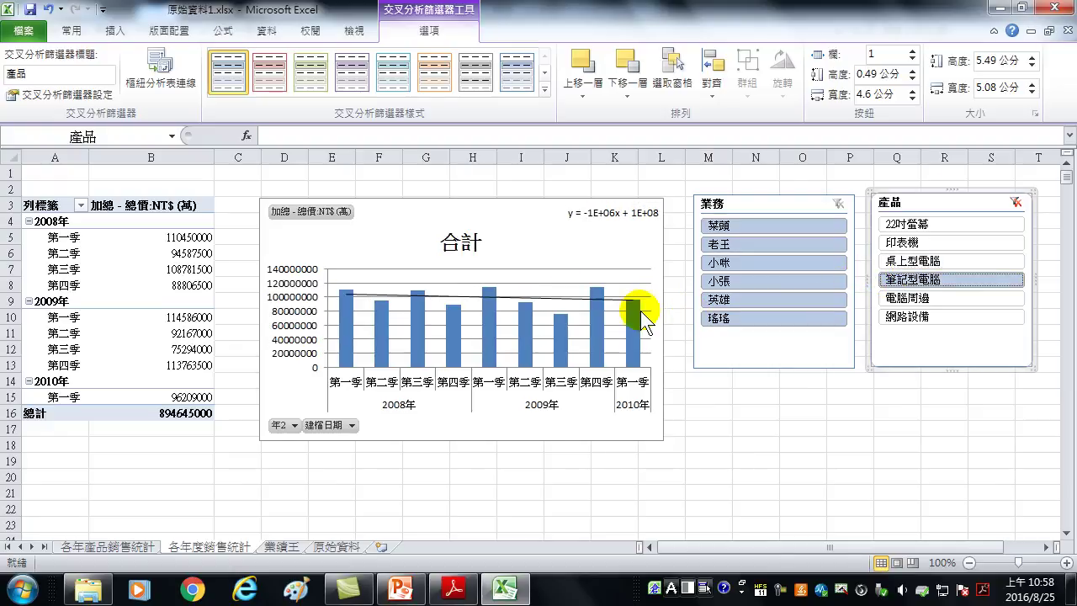
mouse_move(630, 311)
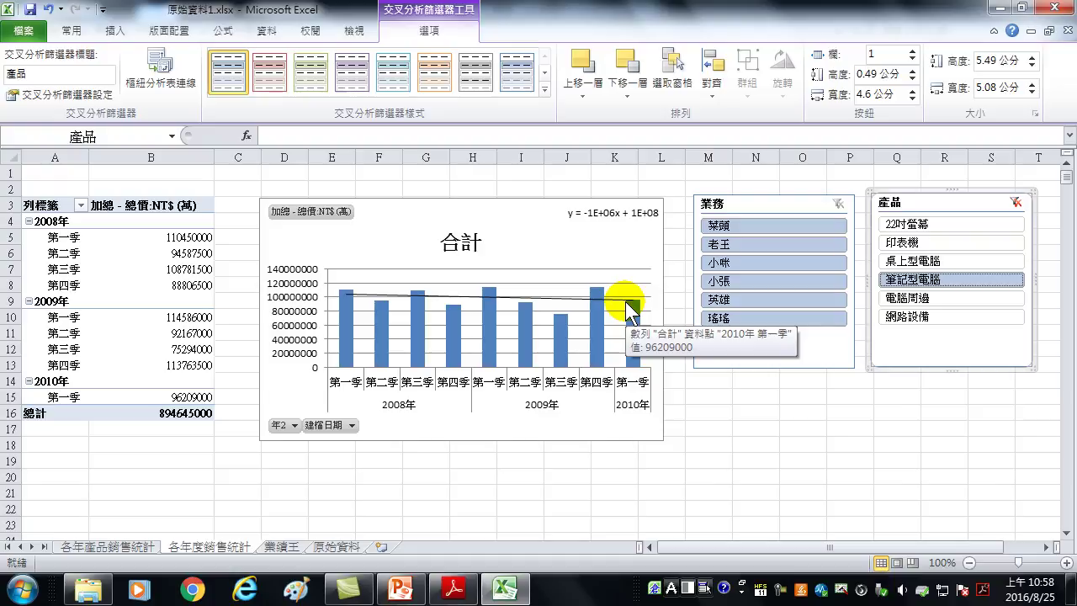
left_click(912, 263)
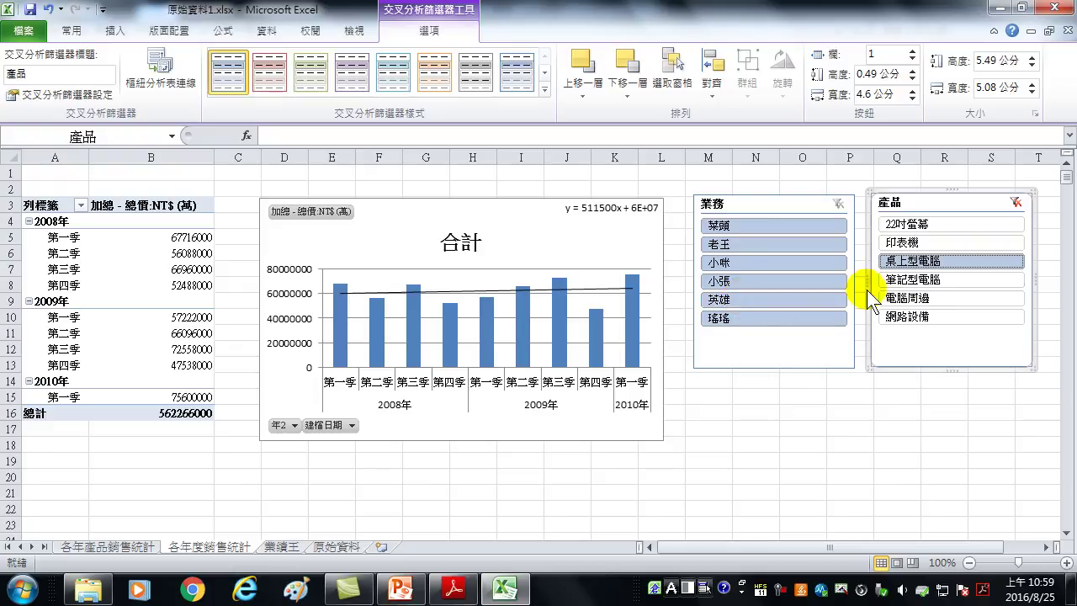
left_click(914, 282)
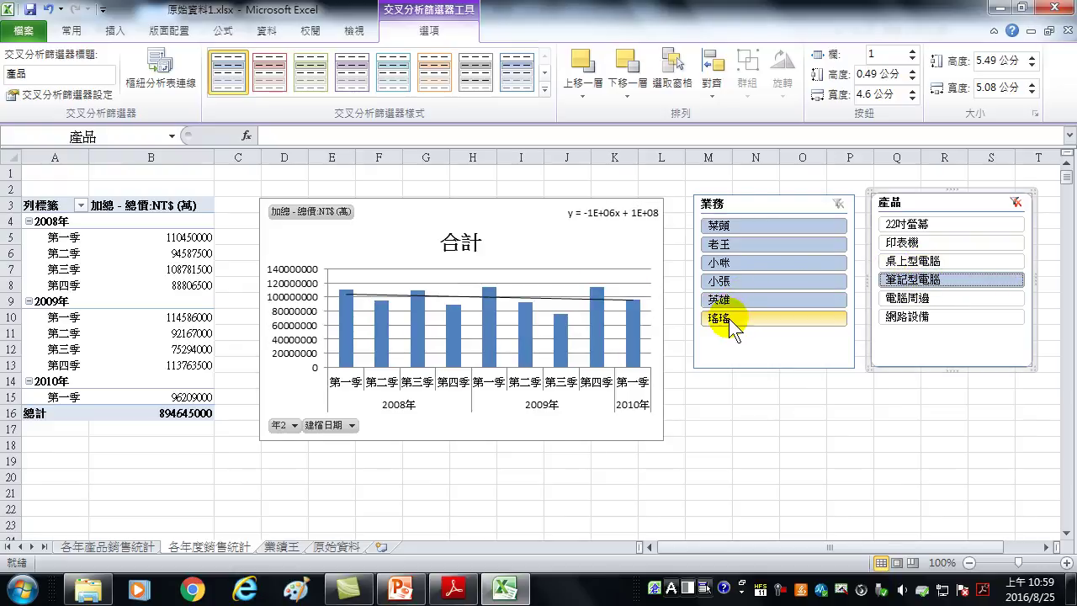
Filter to one salesperson in the 業務 slicer and compare 桌上型電腦 against 筆記型電腦 sales
left_click(725, 224)
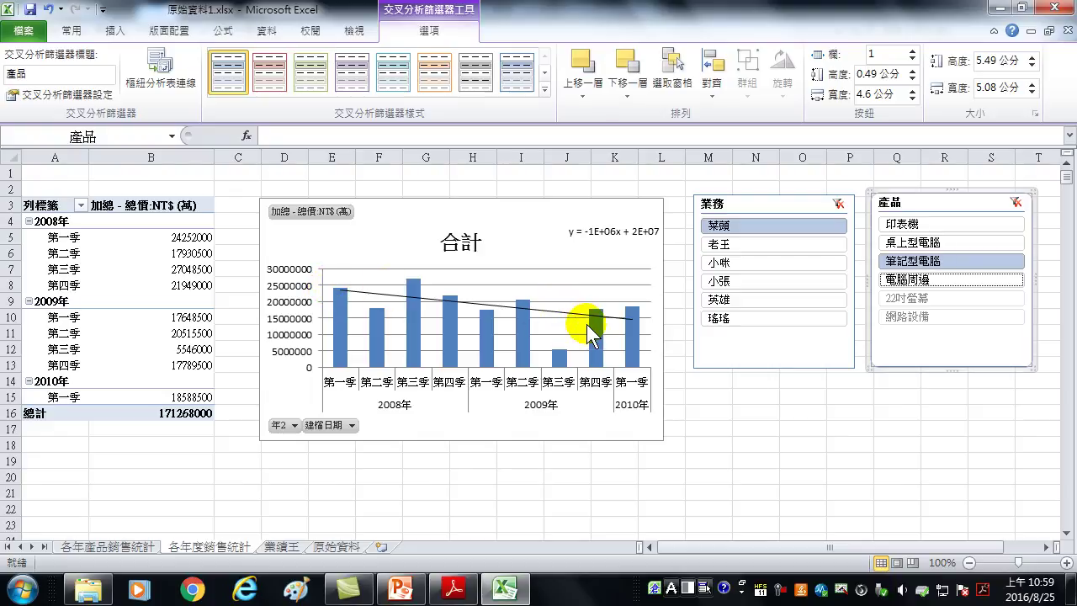
mouse_move(589, 330)
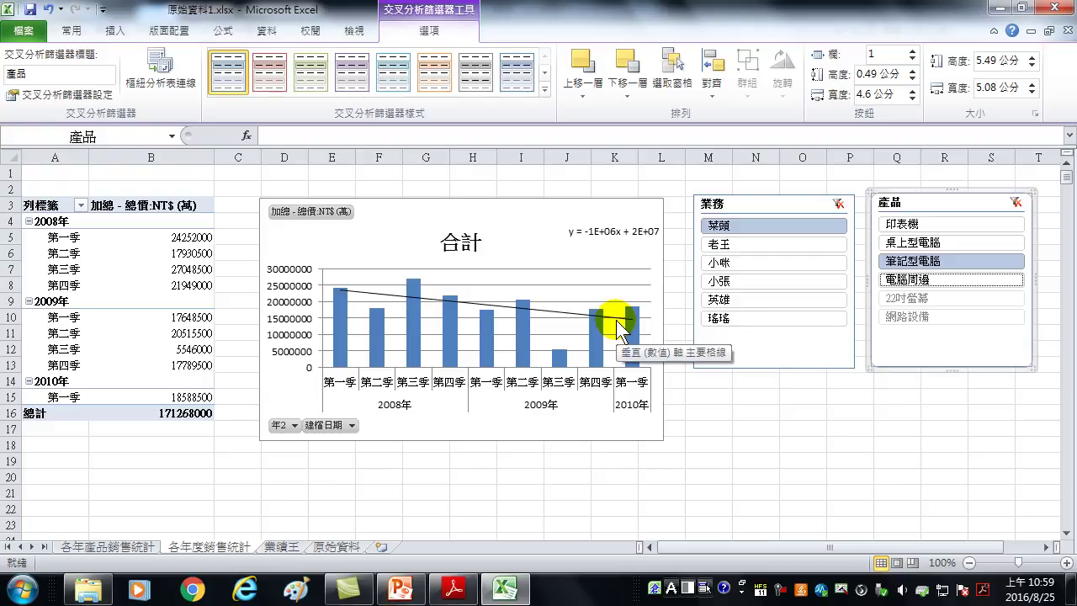
left_click(913, 242)
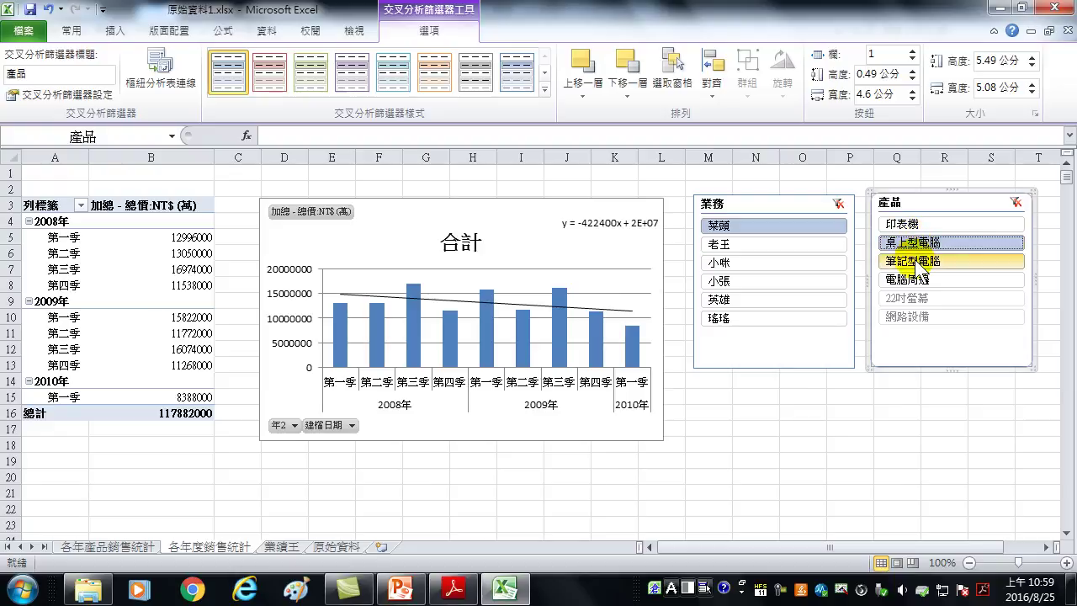
left_click(915, 261)
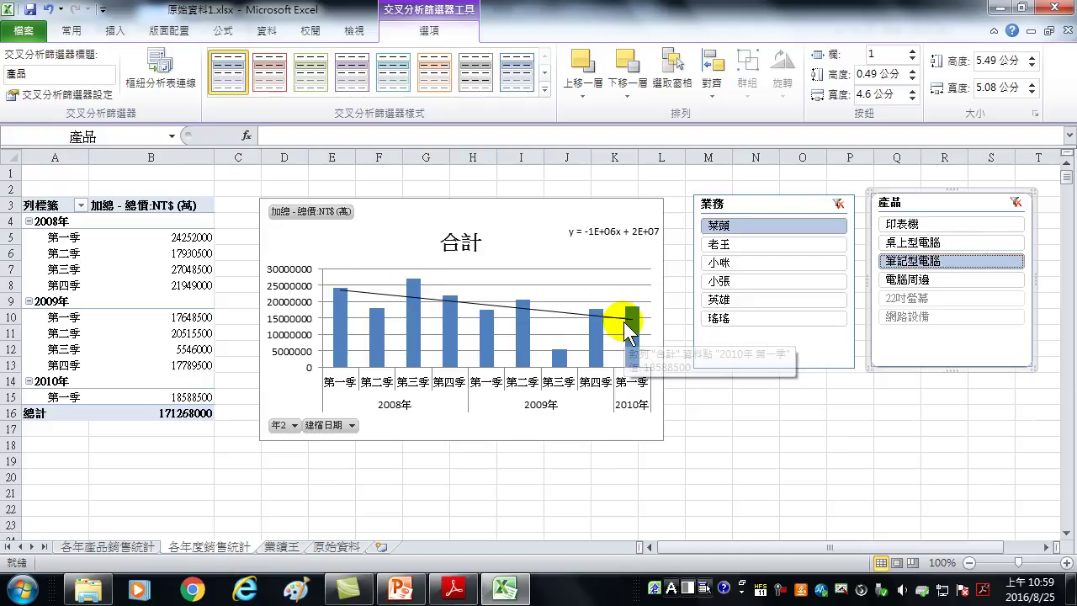
left_click(907, 244)
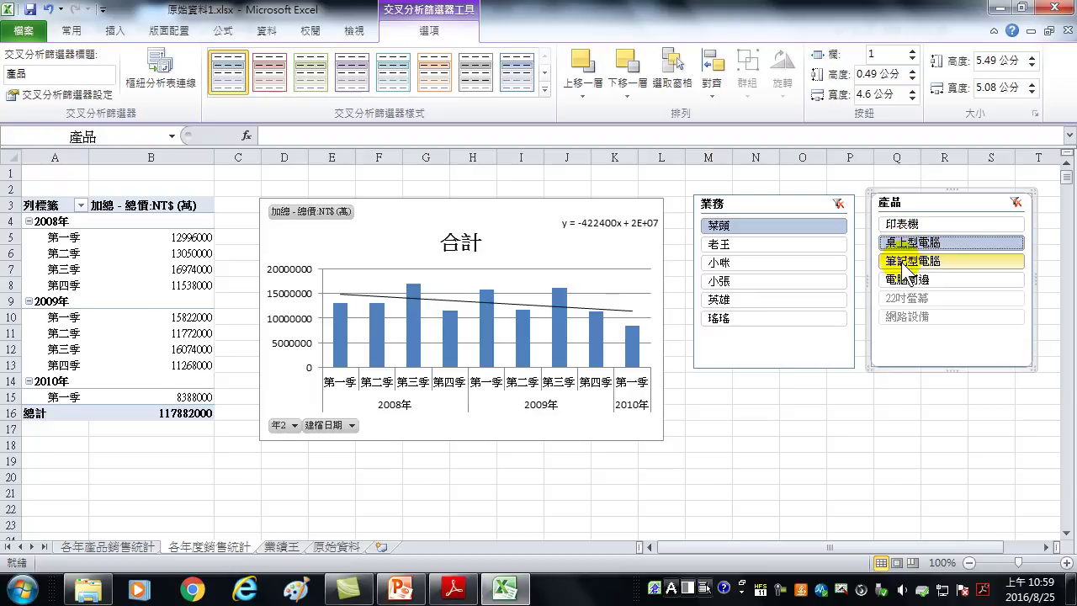
left_click(903, 262)
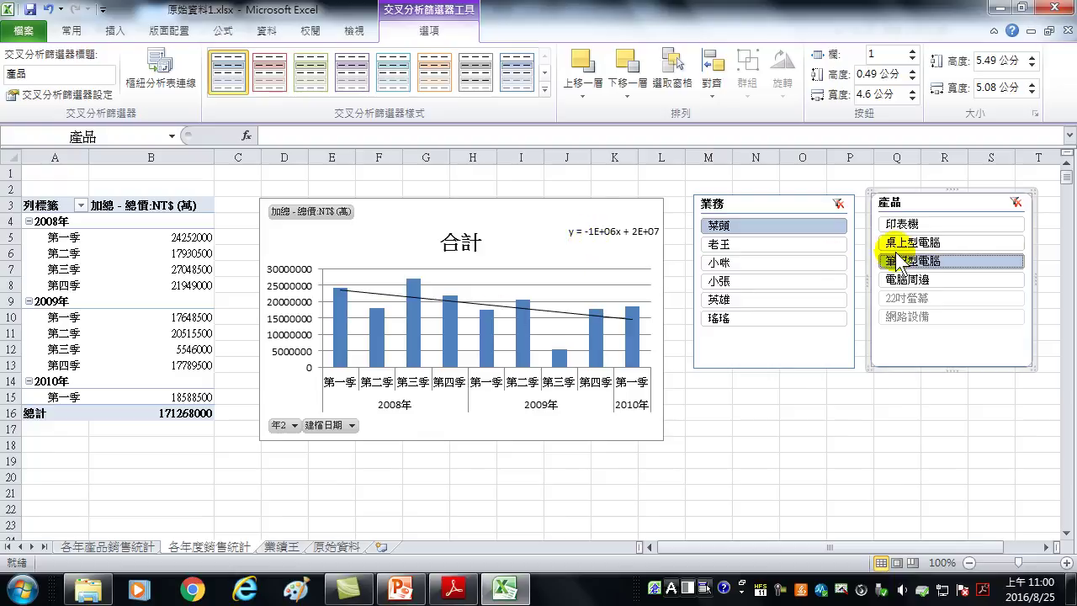
Switch to another salesperson's 桌上型電腦 sales (total 150642000) and select the 2008 第一季 bar
left_click(740, 299)
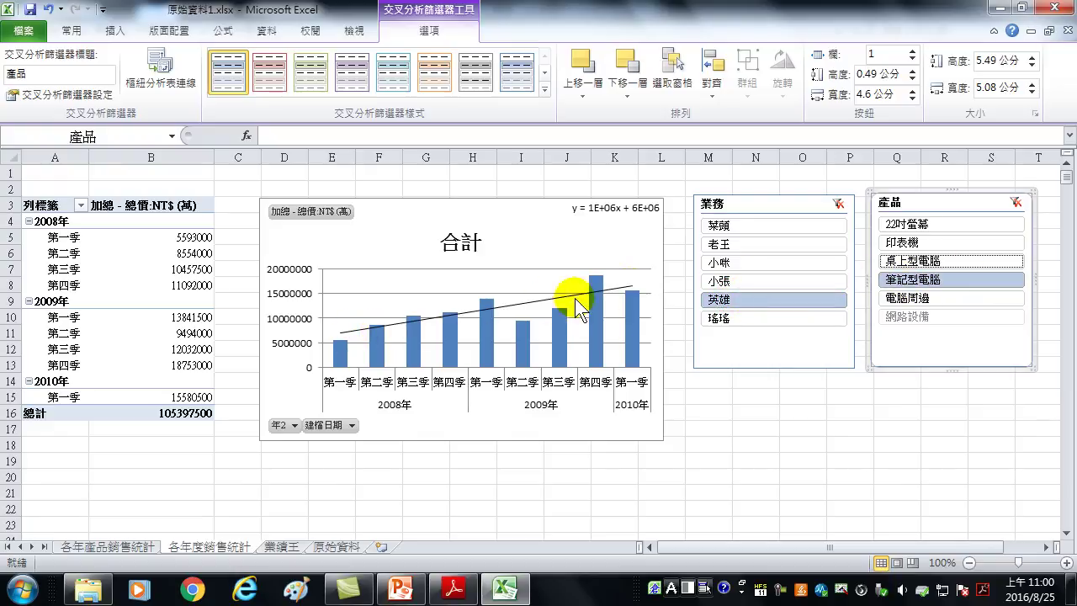
left_click(907, 266)
left_click(342, 313)
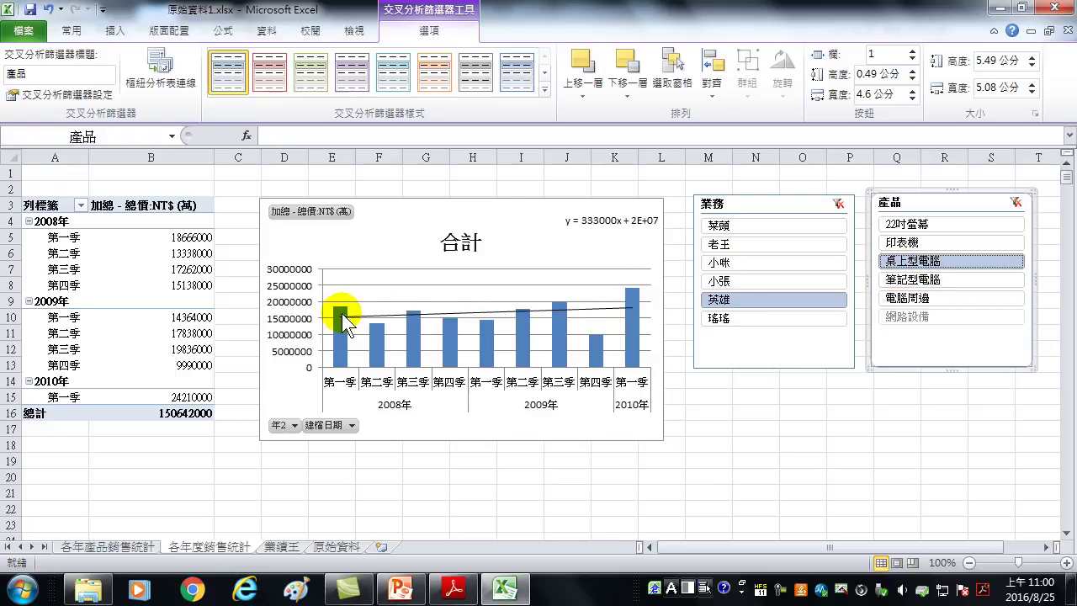